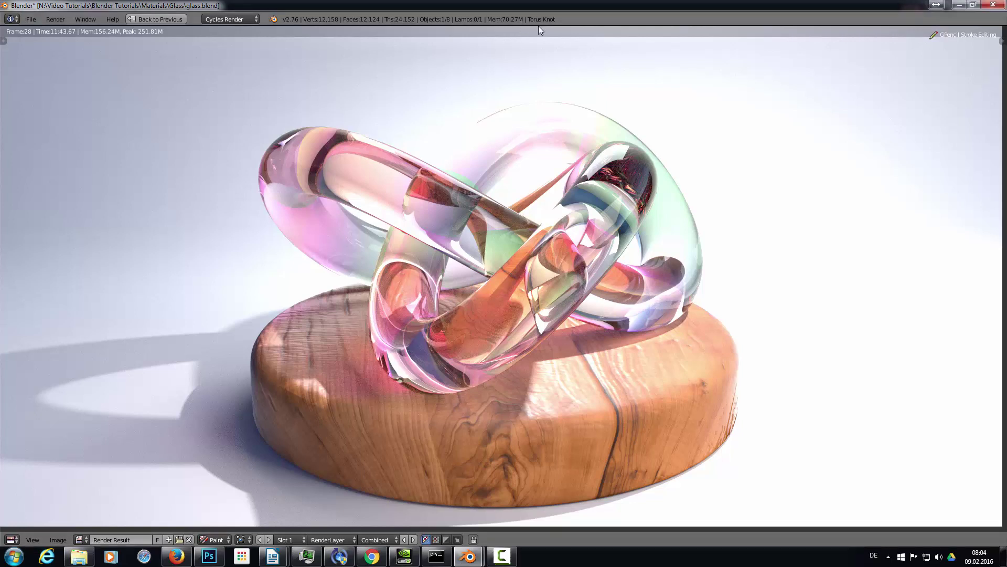
Close the full-screen render and select the torus knot.
{"action": "left_click", "coordinate": [973, 4]}
{"action": "key", "text": "Escape"}
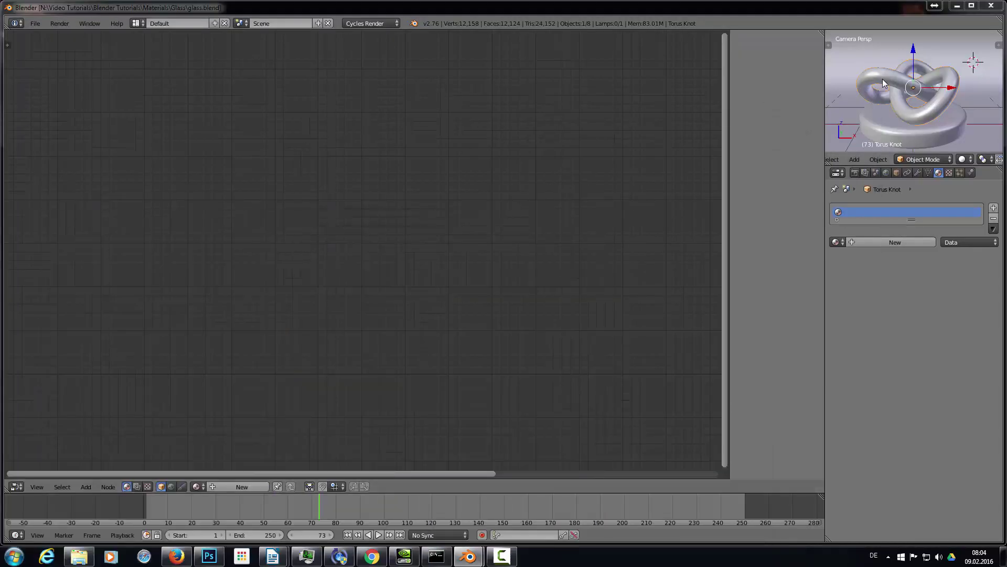
{"action": "right_click", "coordinate": [882, 78]}
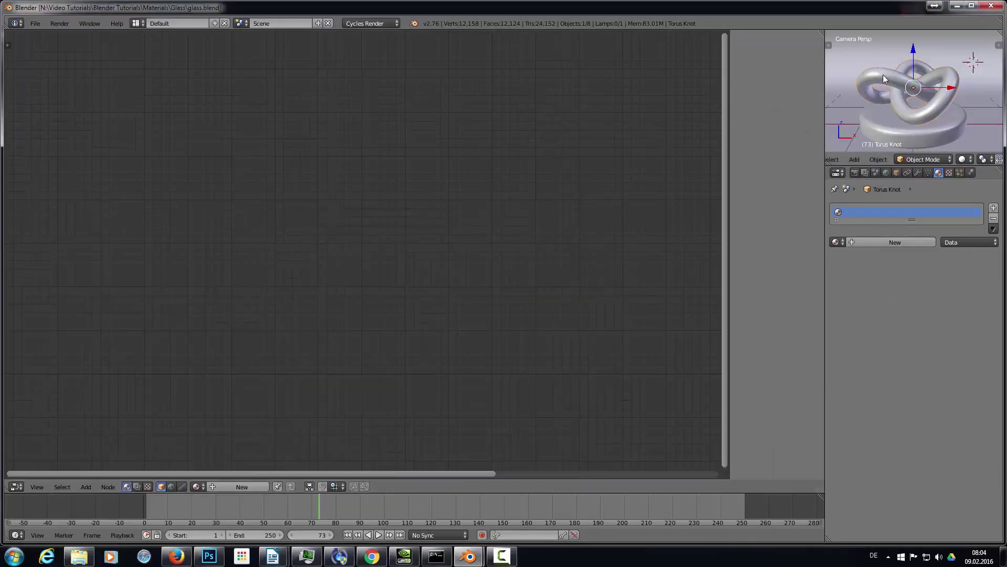
Give the torus knot new material Material.009 with a Glass BSDF surface, then view the texture in Photoshop.
{"action": "left_click", "coordinate": [895, 242]}
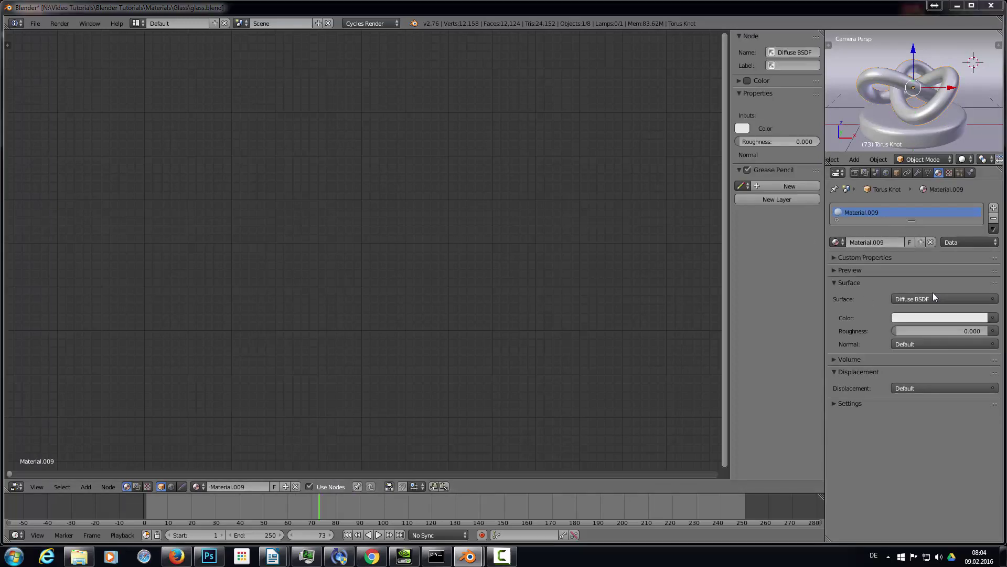
{"action": "middle_click_drag", "start_coordinate": [541, 195], "coordinate": [281, 206]}
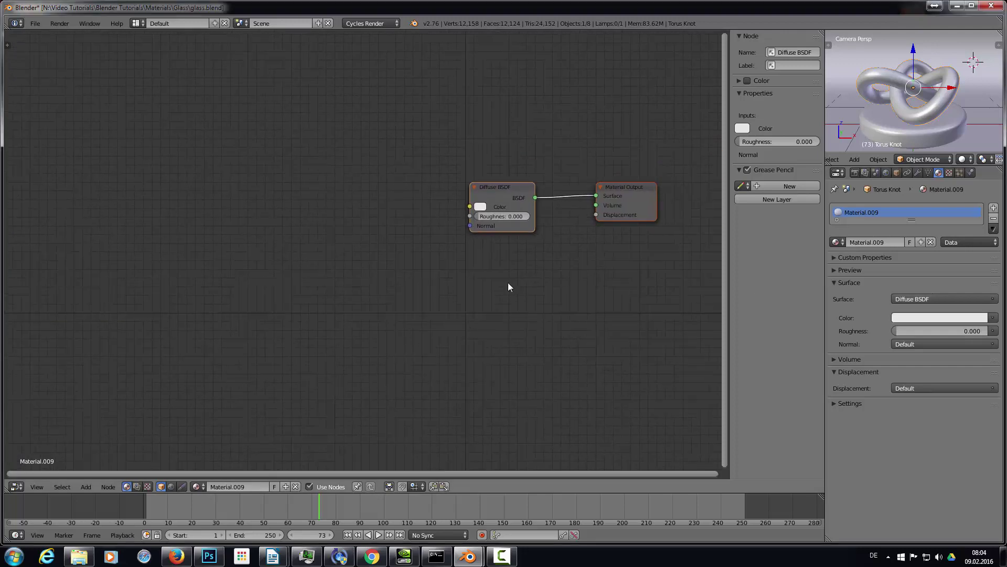
{"action": "left_click", "coordinate": [912, 299]}
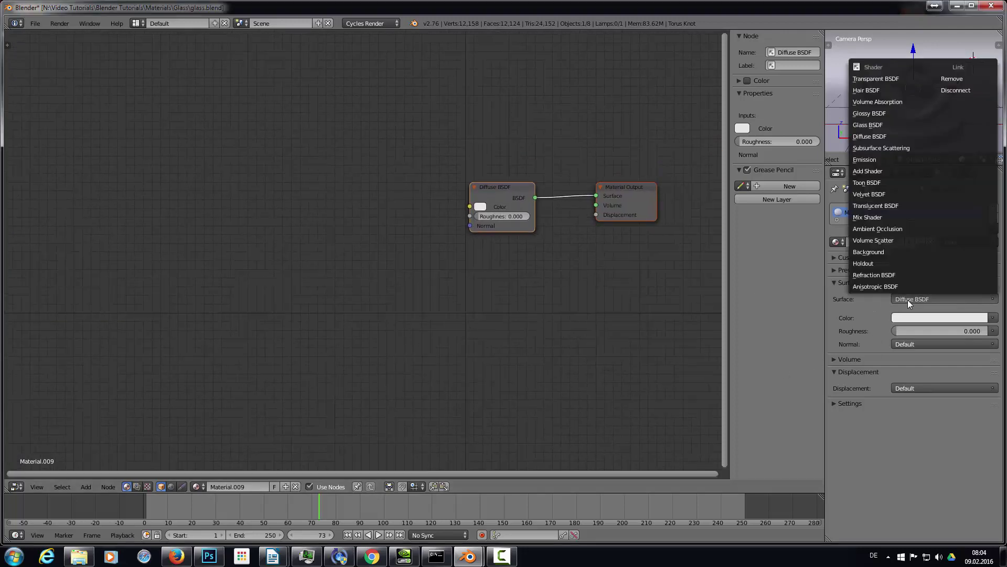
{"action": "left_click", "coordinate": [867, 124]}
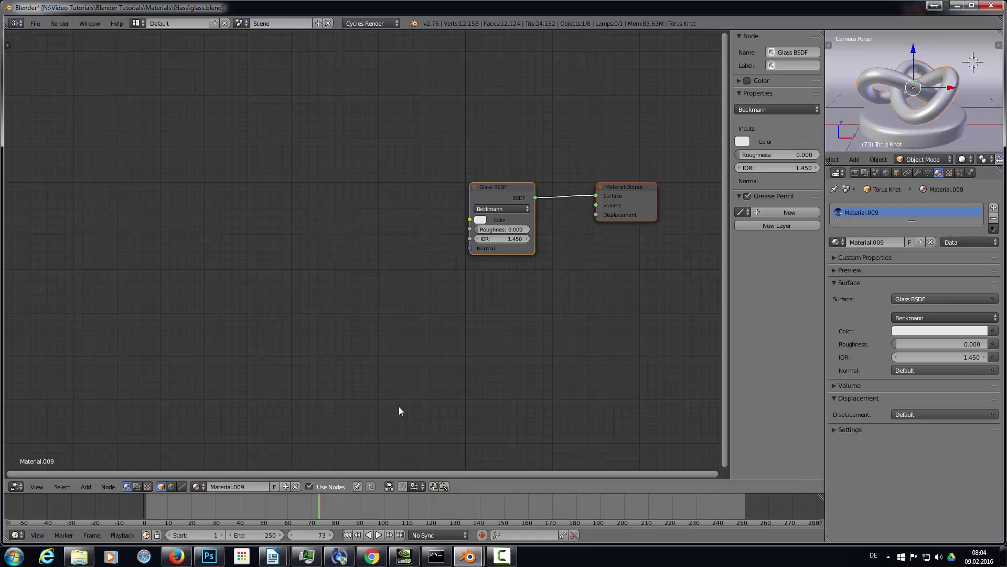
{"action": "left_click", "coordinate": [210, 558]}
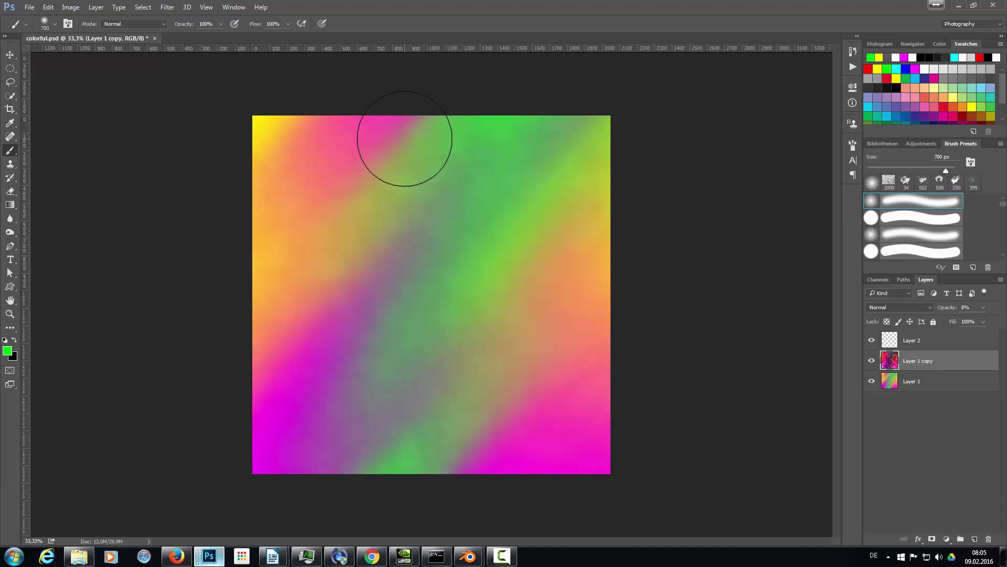
Back in Blender, add an Image Texture node left of the Glass BSDF.
{"action": "left_click", "coordinate": [957, 6]}
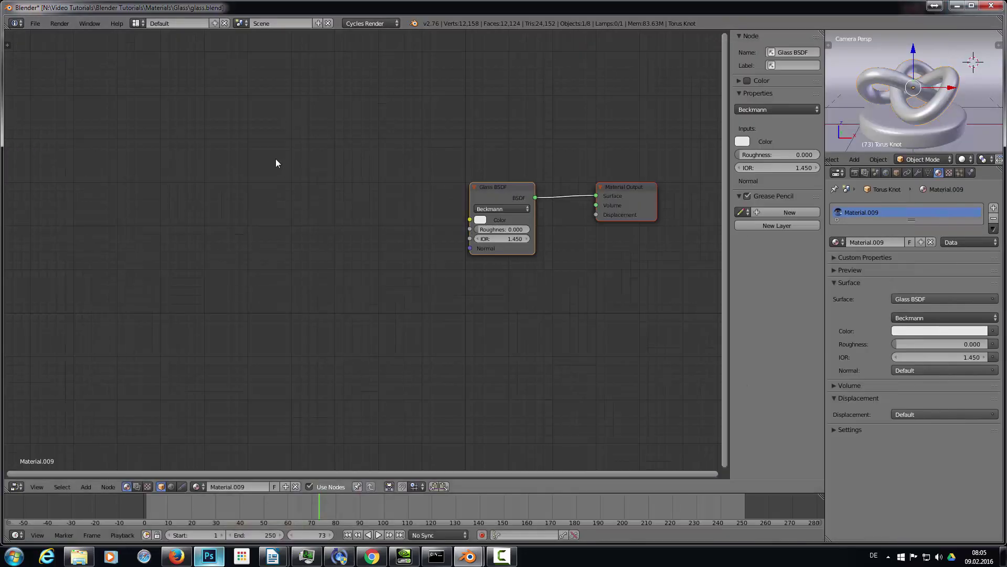
{"action": "key", "text": "shift+a"}
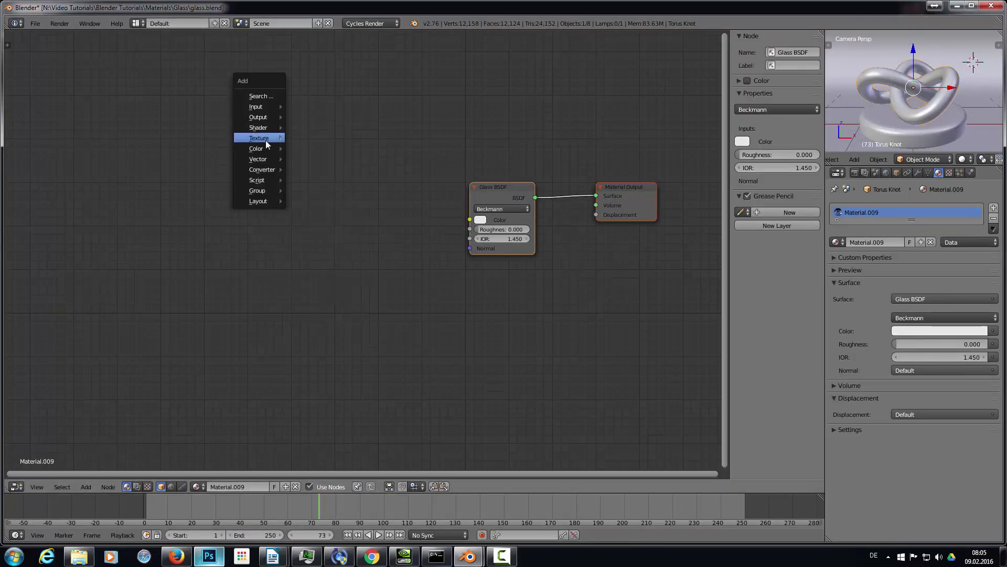
{"action": "mouse_move", "coordinate": [259, 137]}
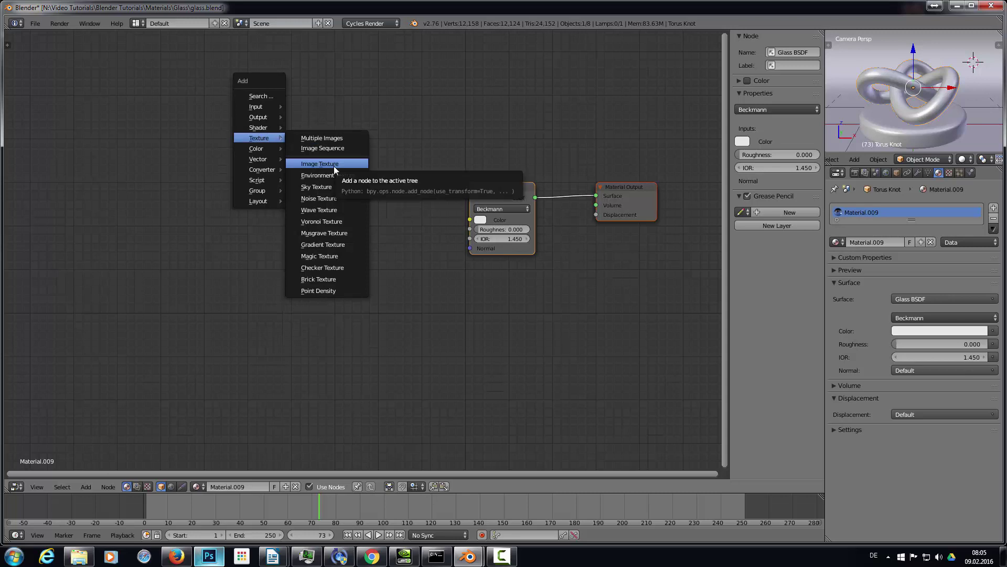
{"action": "left_click", "coordinate": [334, 167]}
{"action": "left_click", "coordinate": [161, 167]}
Load colorful.png from the Rainbow Glass folder into the texture node, leaving it unlinked.
{"action": "left_click", "coordinate": [189, 201]}
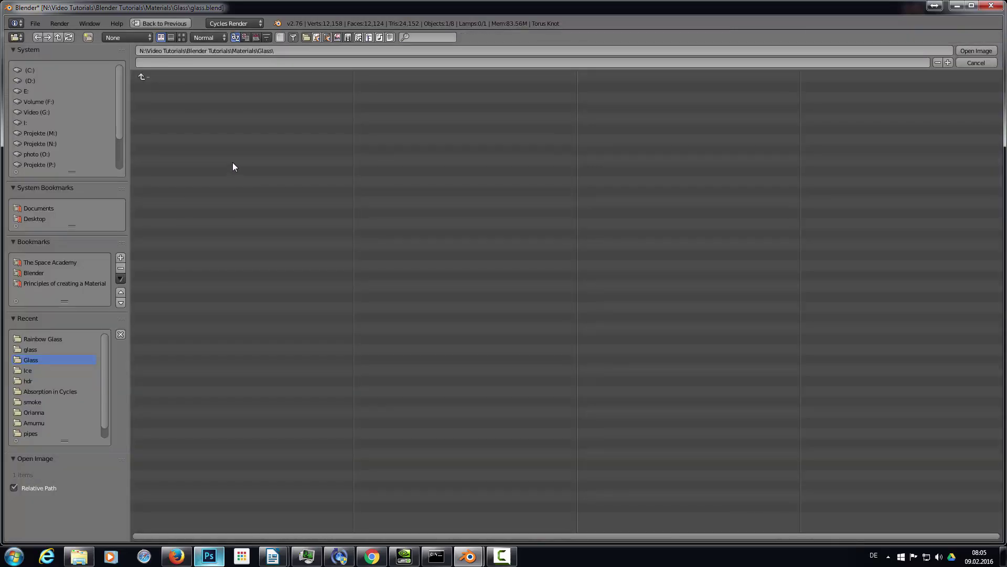
{"action": "left_click", "coordinate": [43, 339]}
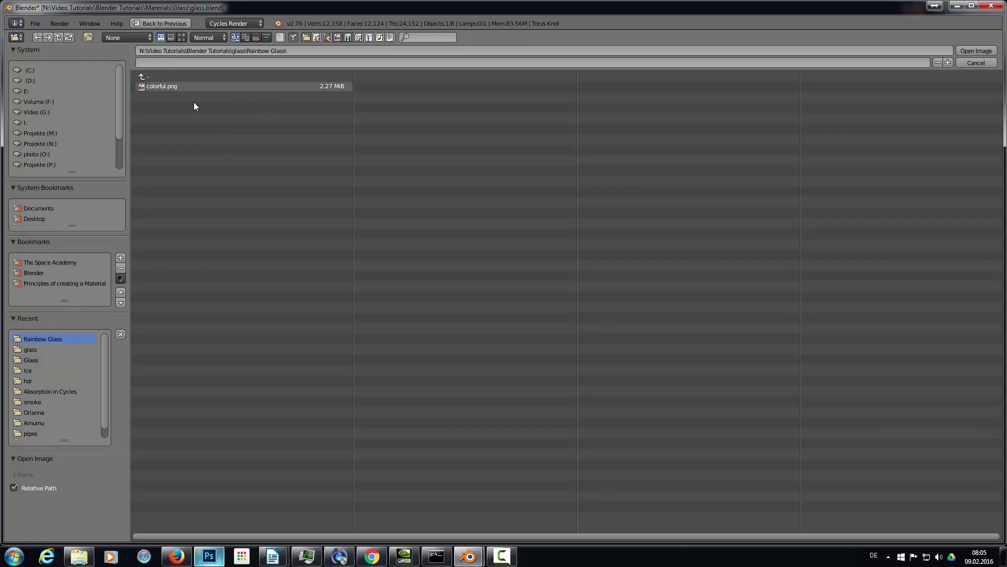
{"action": "left_click", "coordinate": [163, 87]}
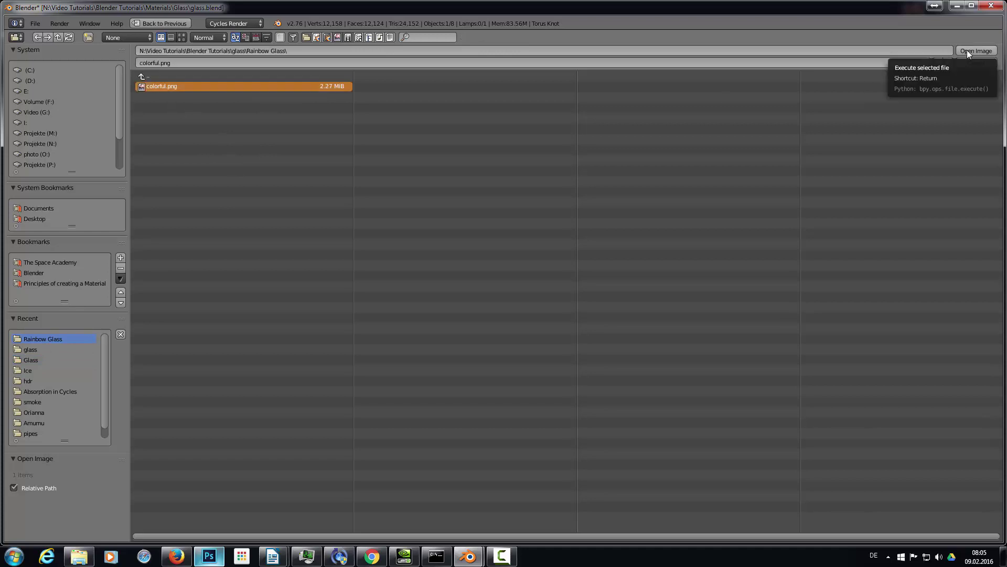
{"action": "left_click", "coordinate": [968, 49]}
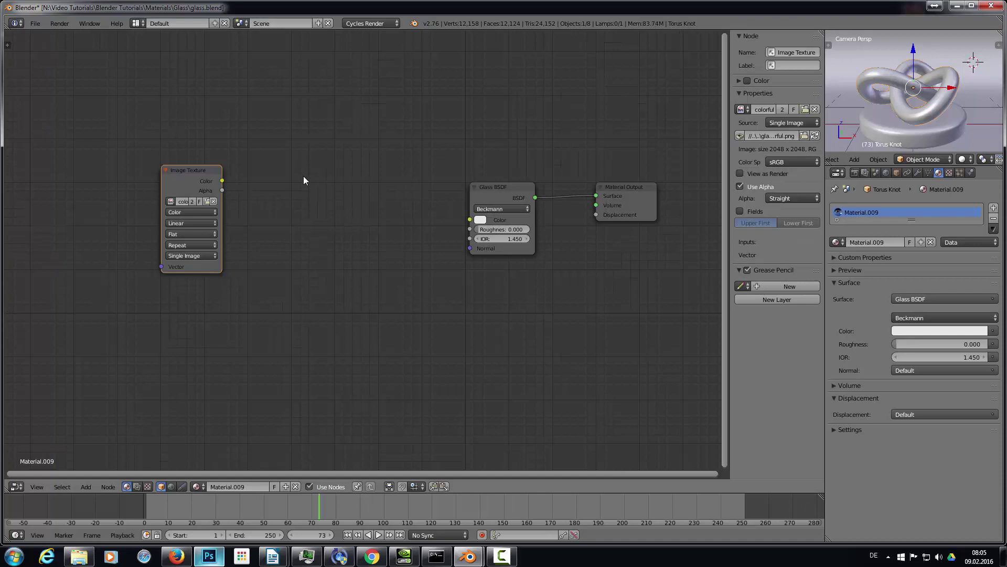
{"action": "left_click_drag", "start_coordinate": [223, 180], "coordinate": [261, 211]}
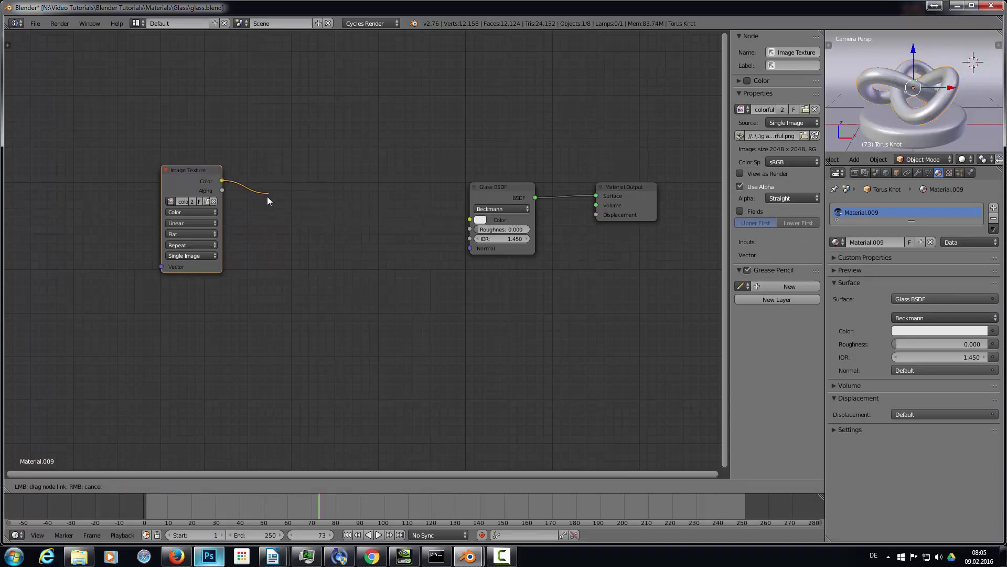
{"action": "left_click_drag", "start_coordinate": [270, 219], "coordinate": [267, 195]}
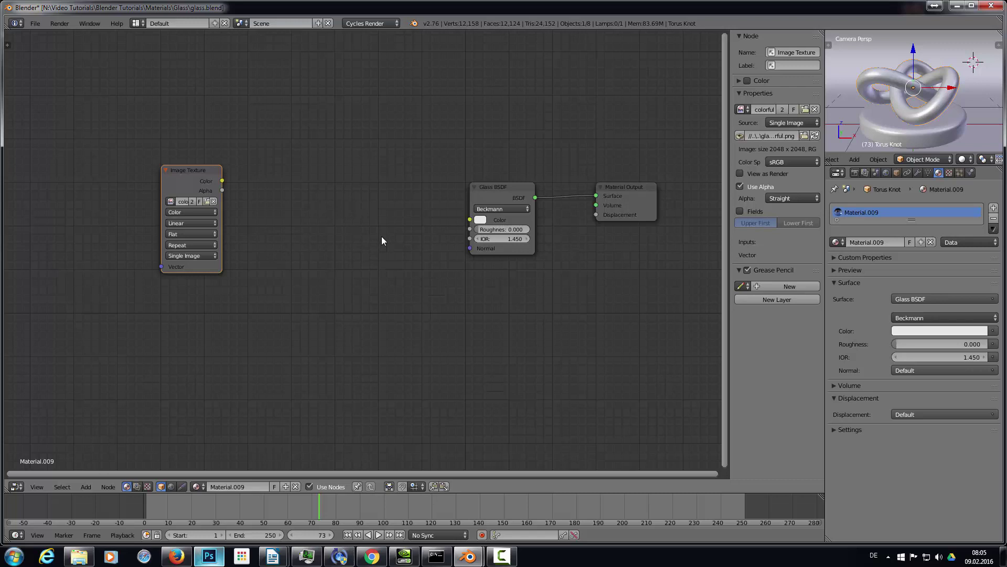
Add a Hue Saturation Value node left of the glass, fed by the Image Texture's Color.
{"action": "key", "text": "shift+a"}
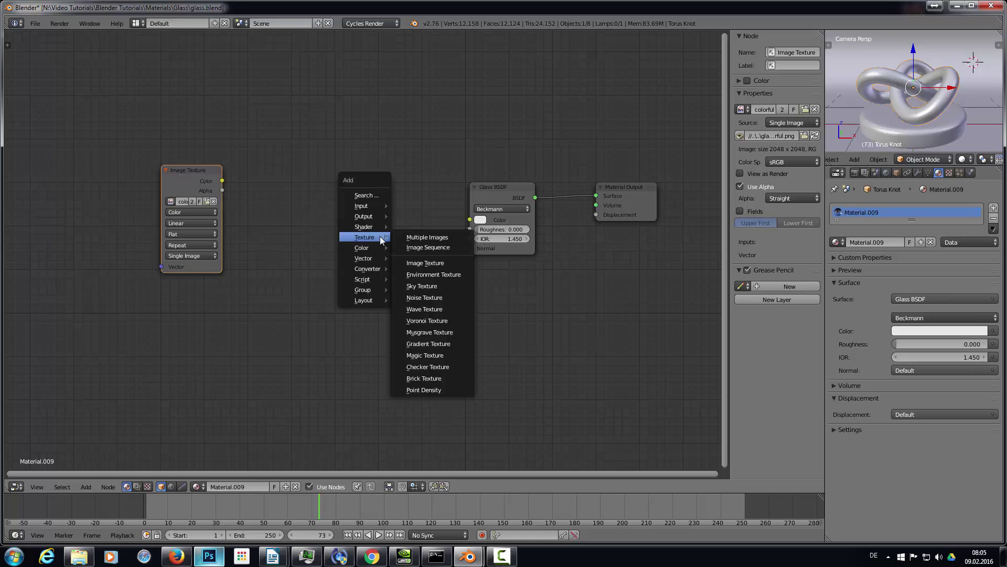
{"action": "left_click", "coordinate": [445, 292]}
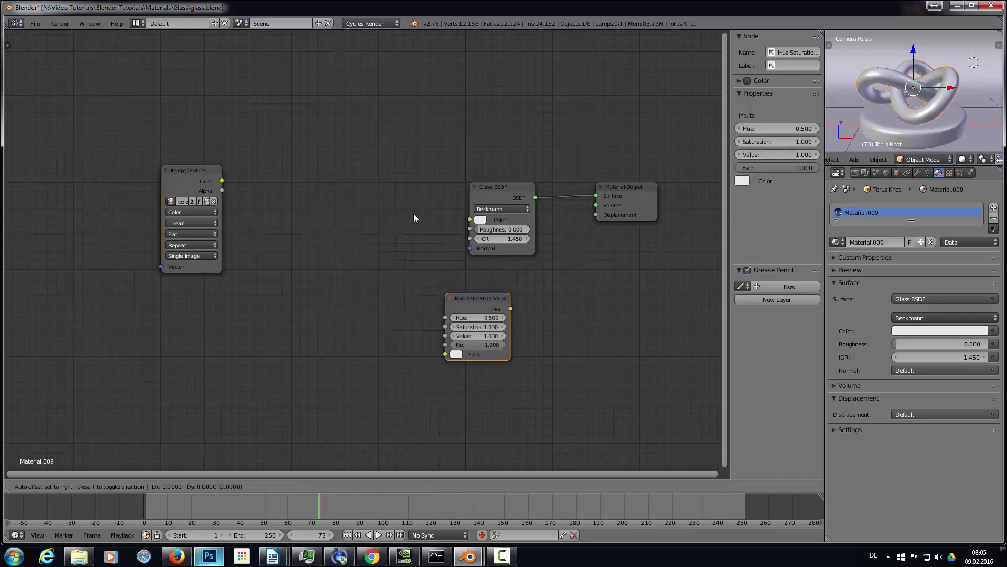
{"action": "left_click", "coordinate": [351, 189]}
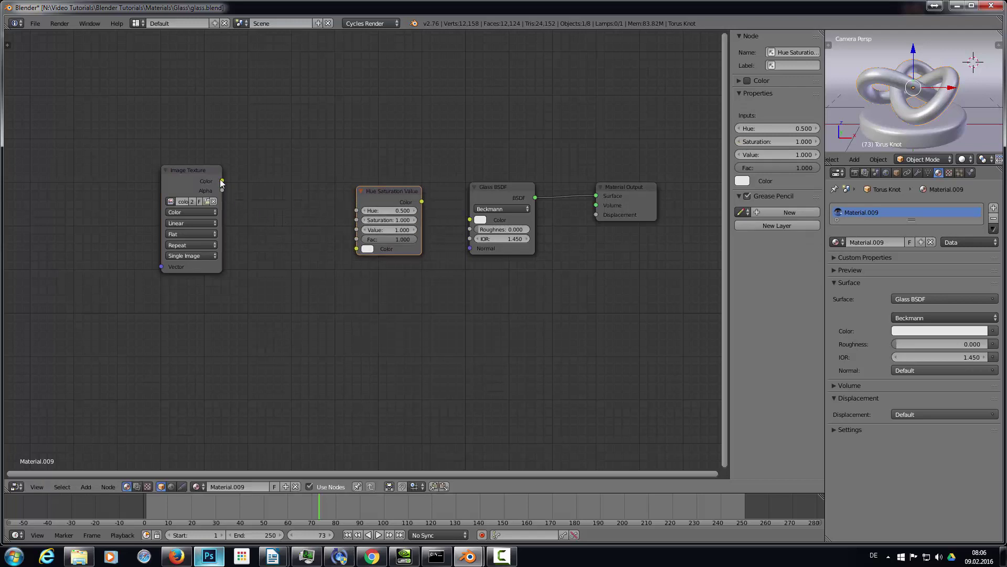
{"action": "left_click_drag", "start_coordinate": [221, 180], "coordinate": [357, 249]}
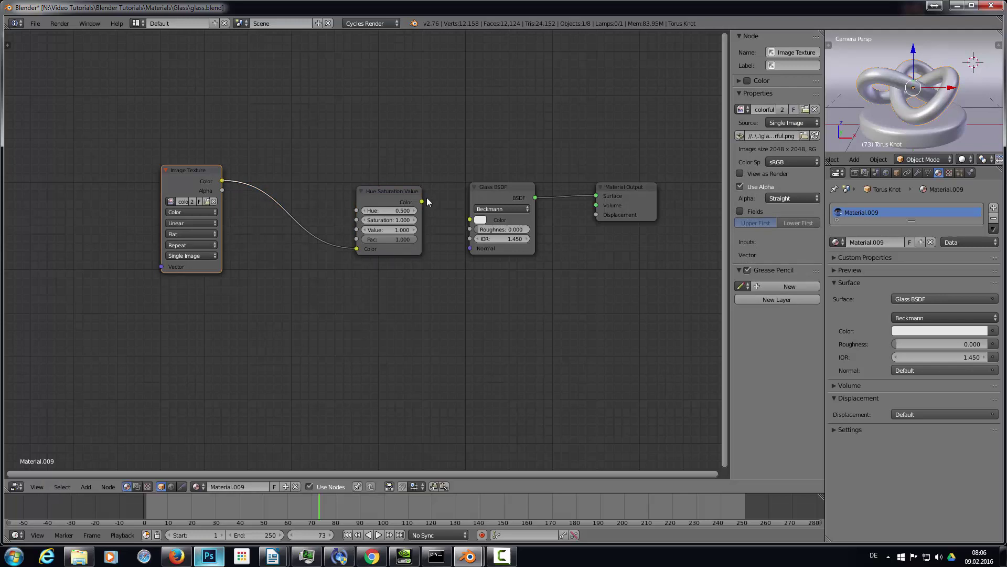
{"action": "left_click_drag", "start_coordinate": [409, 195], "coordinate": [349, 186]}
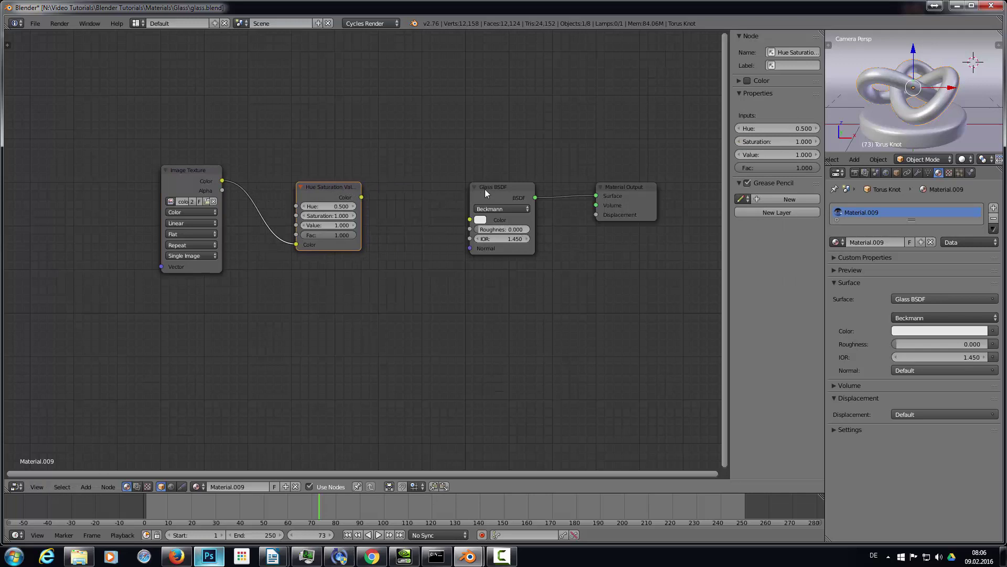
Add a Mix colour node set to Multiply just before the Glass BSDF.
{"action": "left_click_drag", "start_coordinate": [485, 189], "coordinate": [513, 183]}
{"action": "key", "text": "shift+a"}
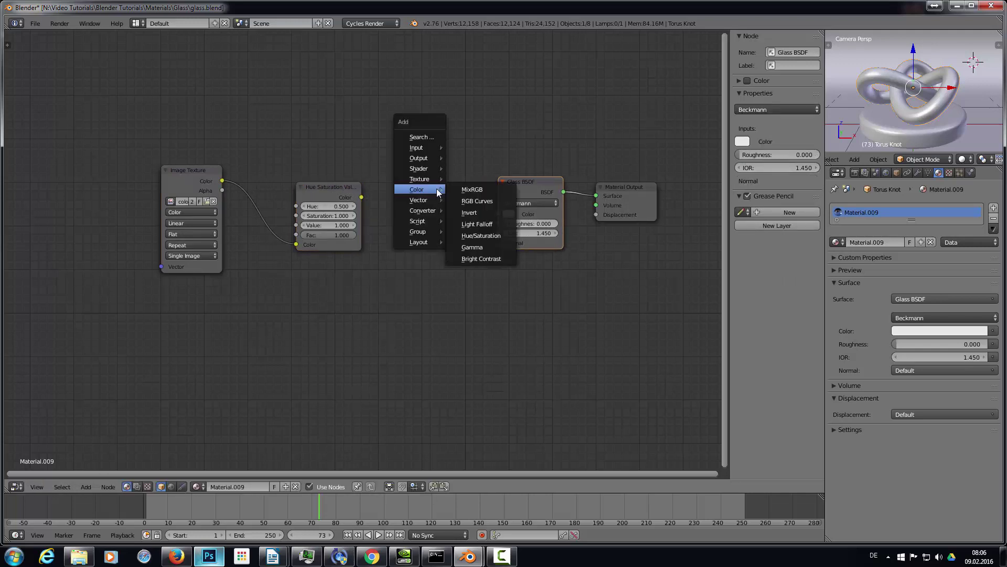
{"action": "left_click", "coordinate": [476, 190]}
{"action": "left_click", "coordinate": [408, 196]}
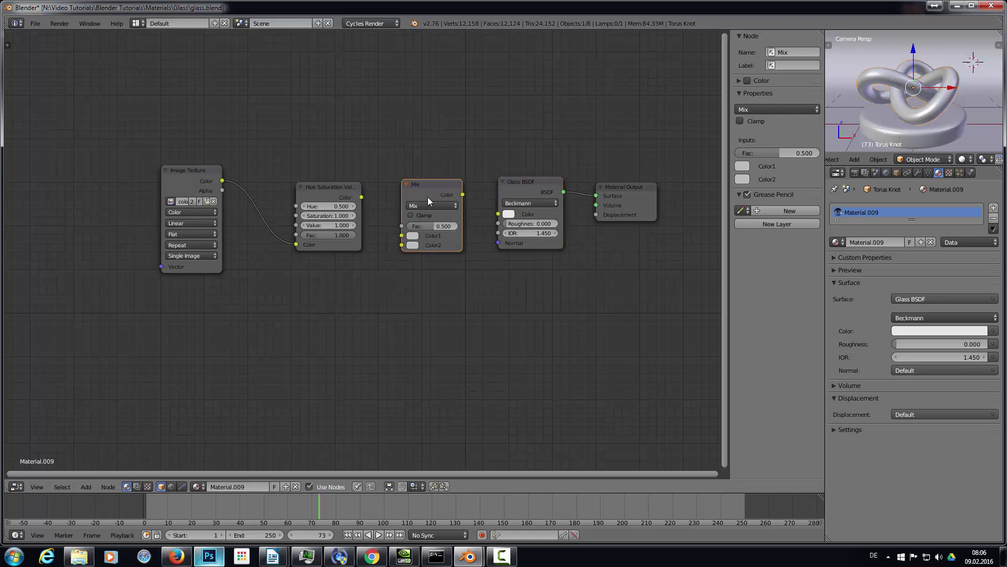
{"action": "left_click", "coordinate": [428, 203]}
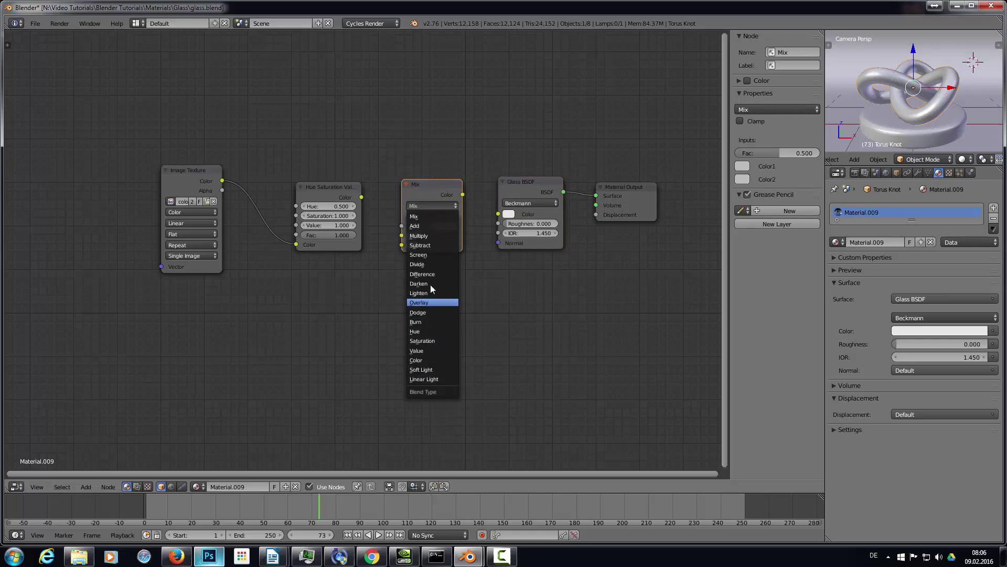
{"action": "left_click", "coordinate": [431, 237]}
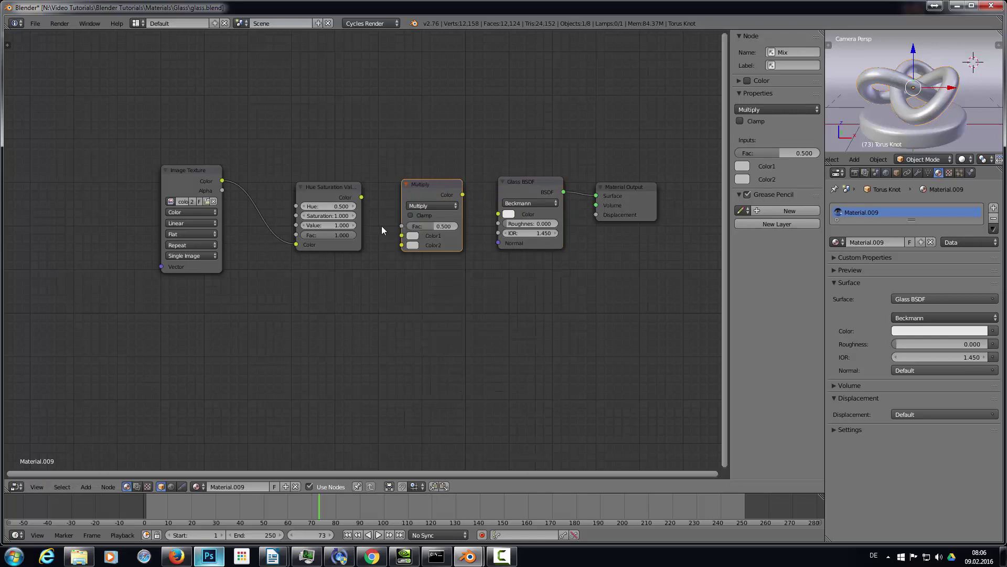
Make the Multiply node's first colour full white and connect the Hue Saturation Value output into it.
{"action": "left_click", "coordinate": [409, 235]}
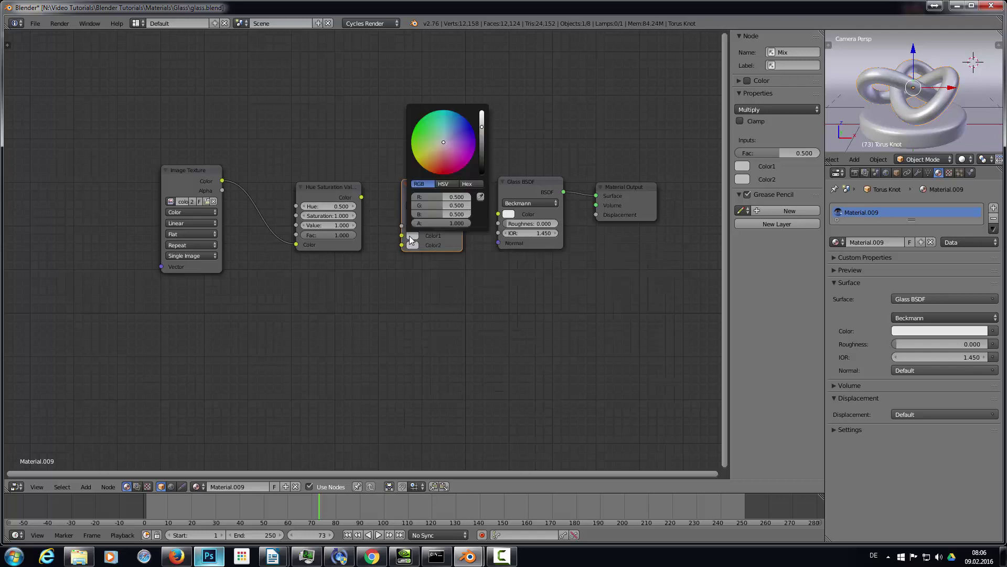
{"action": "left_click_drag", "start_coordinate": [482, 127], "coordinate": [482, 111]}
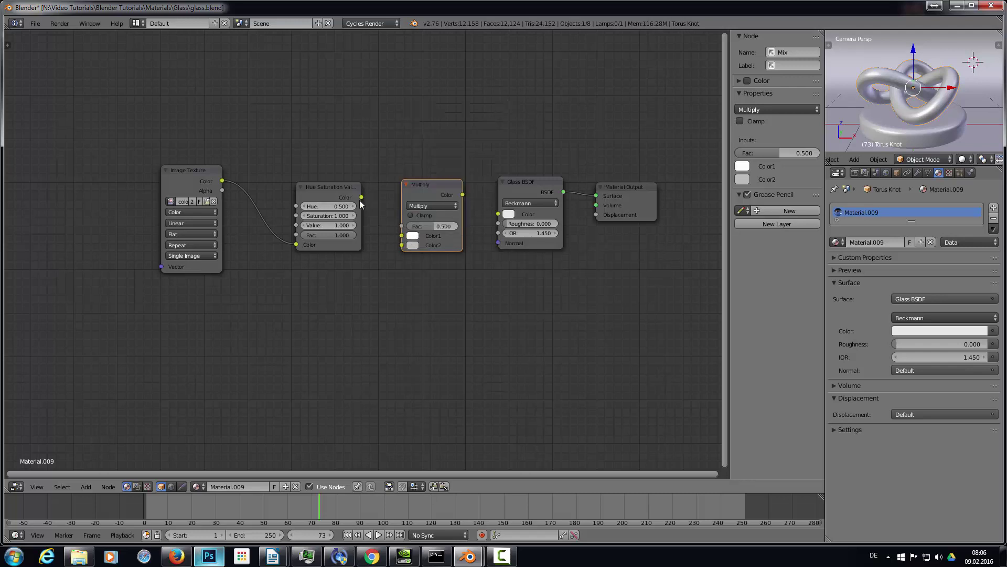
{"action": "mouse_move", "coordinate": [361, 196]}
{"action": "left_mouse_down"}
{"action": "mouse_move", "coordinate": [380, 239]}
{"action": "mouse_move", "coordinate": [402, 246]}
{"action": "left_mouse_up"}
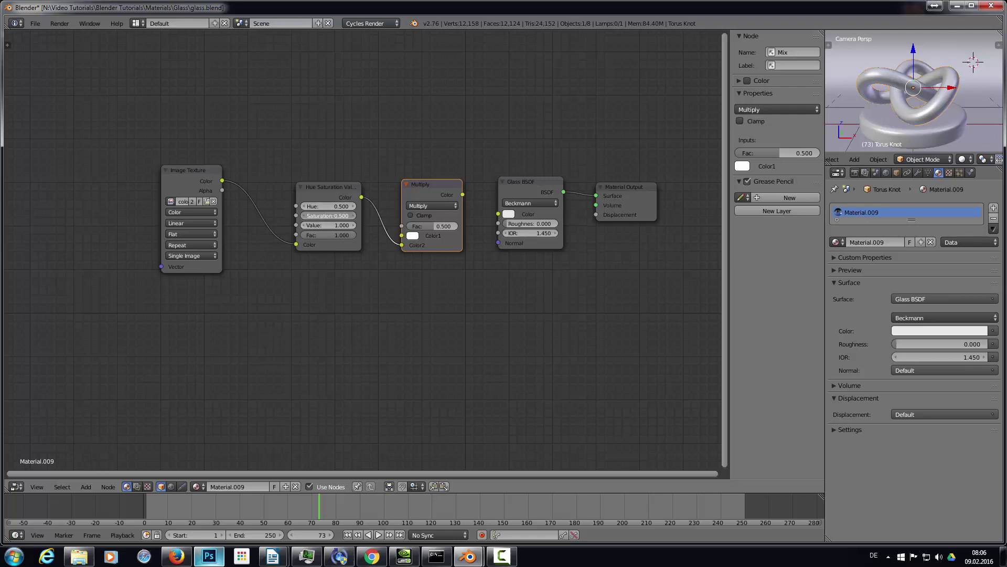
Set Hue Saturation Value saturation to 0.700 and value to 1.600, then render with F12.
{"action": "left_click_drag", "start_coordinate": [326, 216], "coordinate": [346, 216]}
{"action": "left_click_drag", "start_coordinate": [303, 217], "coordinate": [298, 216]}
{"action": "left_click_drag", "start_coordinate": [354, 224], "coordinate": [370, 225]}
{"action": "middle_click_drag", "start_coordinate": [324, 167], "coordinate": [344, 181]}
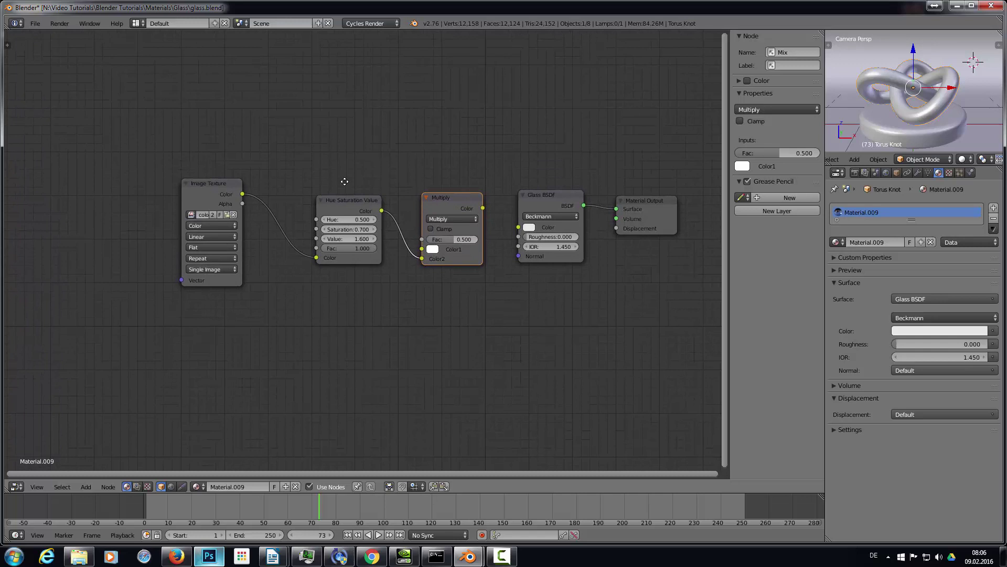
{"action": "key", "text": "F12"}
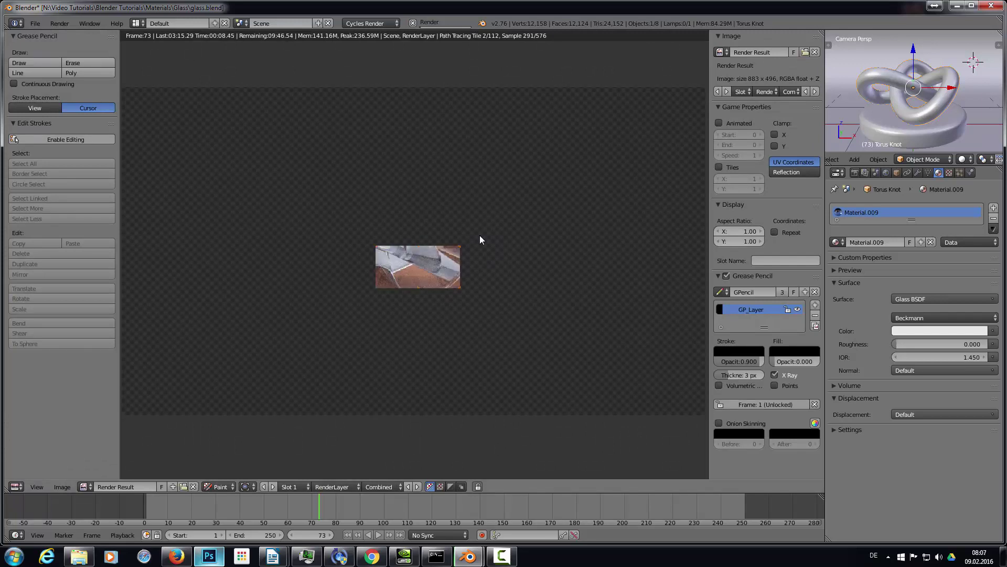
Cancel the render and link the Multiply result into the Glass BSDF Color input.
{"action": "key", "text": "Escape"}
{"action": "key", "text": "Escape"}
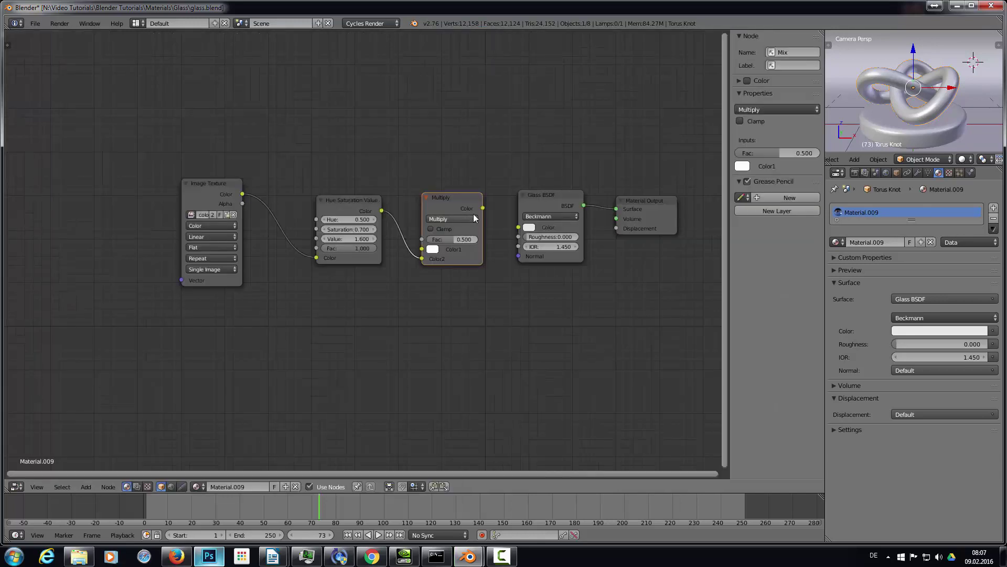
{"action": "mouse_move", "coordinate": [482, 209]}
{"action": "left_mouse_down"}
{"action": "mouse_move", "coordinate": [499, 240]}
{"action": "mouse_move", "coordinate": [472, 207]}
{"action": "left_mouse_up"}
{"action": "left_click_drag", "start_coordinate": [483, 209], "coordinate": [519, 227]}
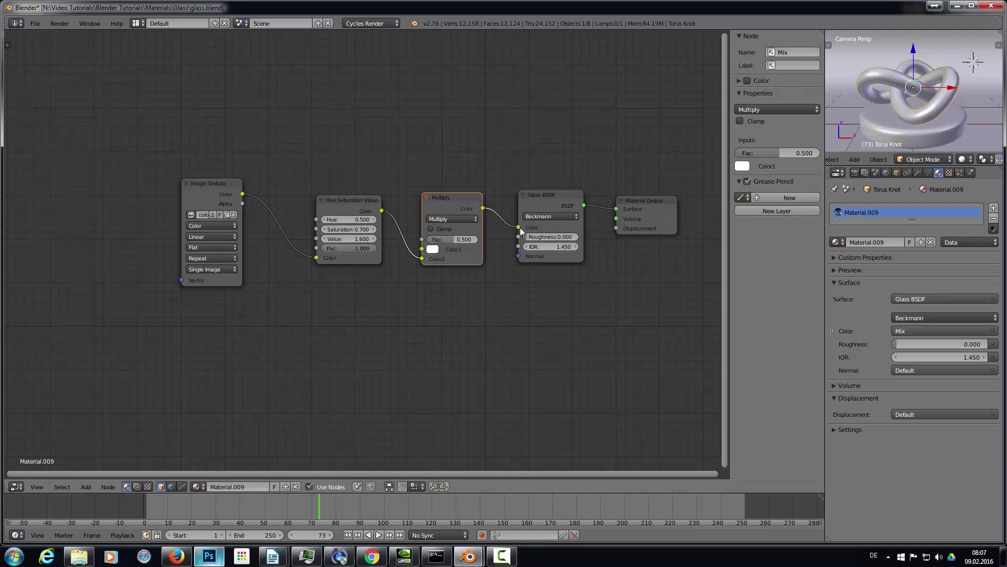
Render the scene again with F12 to see the rainbow-tinted glass knot.
{"action": "key", "text": "F12"}
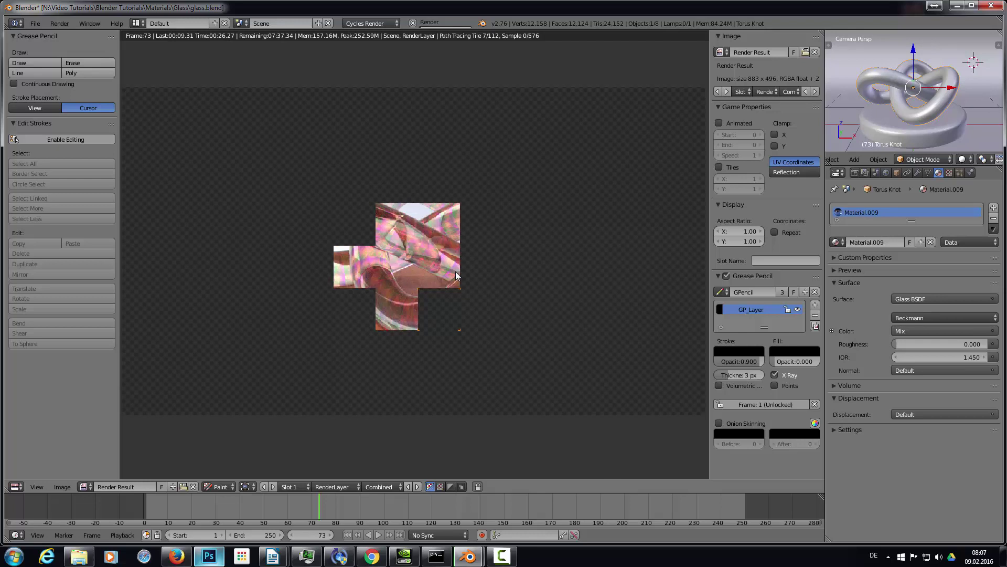
Stop the render, make room in the node editor, and add a Texture Coordinate node at left.
{"action": "key", "text": "Escape"}
{"action": "key", "text": "Escape"}
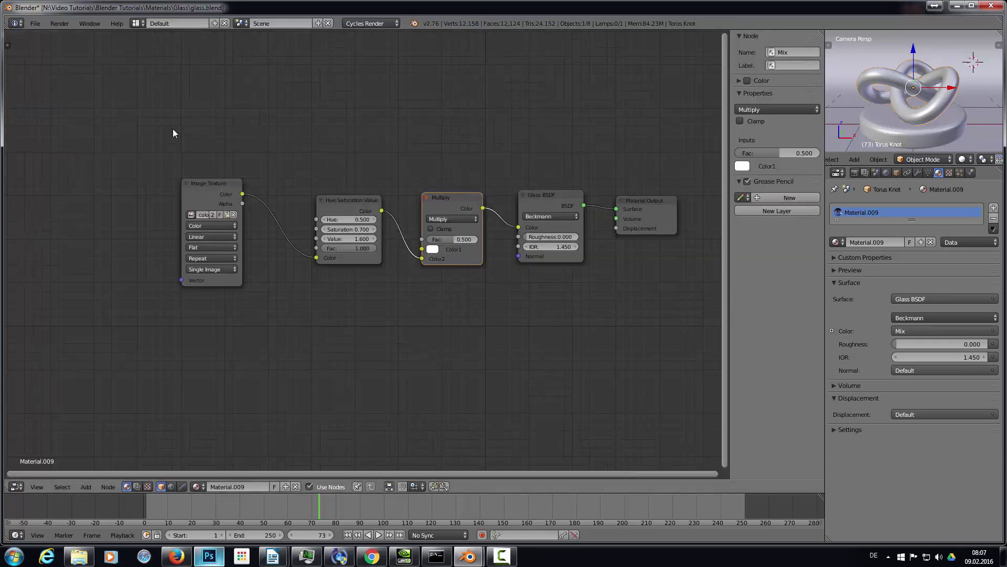
{"action": "middle_click_drag", "start_coordinate": [293, 128], "coordinate": [484, 134]}
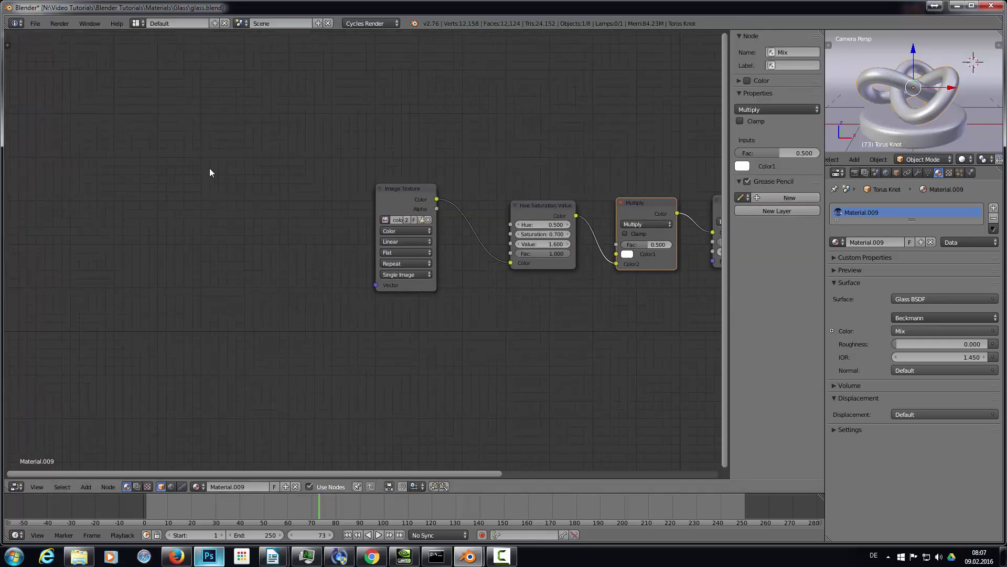
{"action": "key", "text": "shift+a"}
{"action": "left_click", "coordinate": [266, 141]}
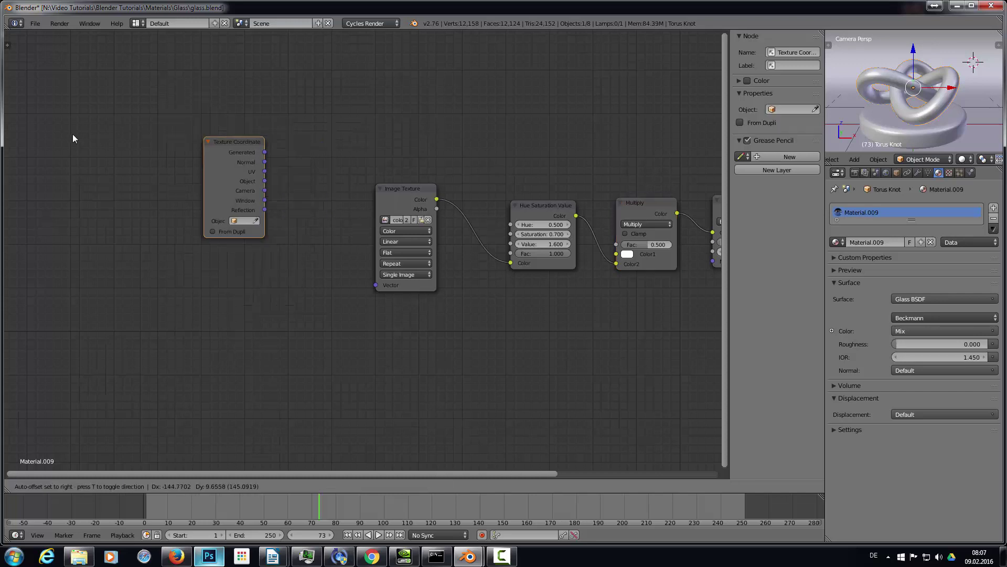
{"action": "left_click", "coordinate": [38, 148]}
Add a Mapping node beside the Texture Coordinate node.
{"action": "key", "text": "shift+a"}
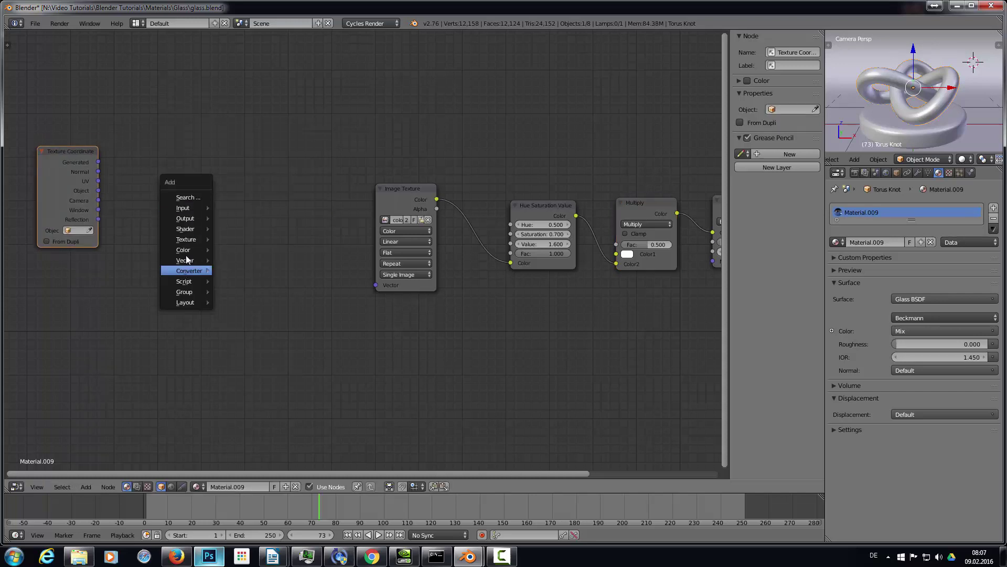
{"action": "mouse_move", "coordinate": [184, 260]}
{"action": "left_click", "coordinate": [254, 260]}
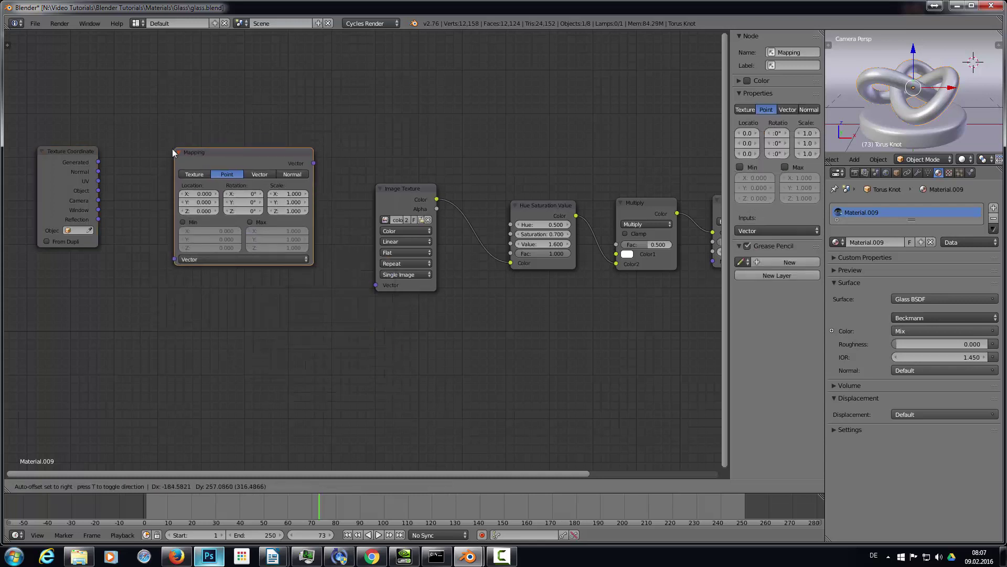
{"action": "left_click", "coordinate": [167, 149]}
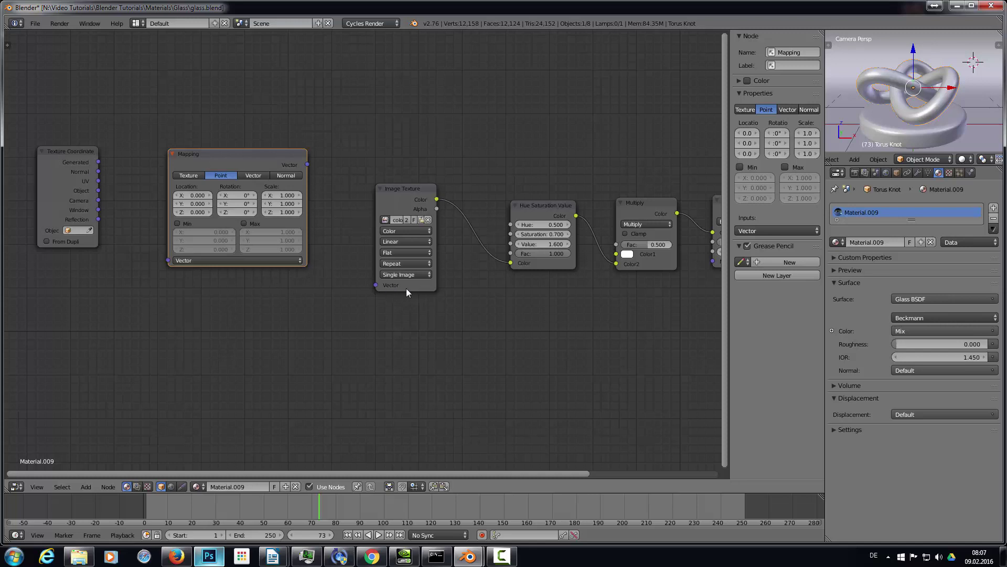
Wire Generated coordinates through Mapping into the Image Texture Vector, then edit Mapping's Z rotation.
{"action": "left_click_drag", "start_coordinate": [409, 191], "coordinate": [430, 180]}
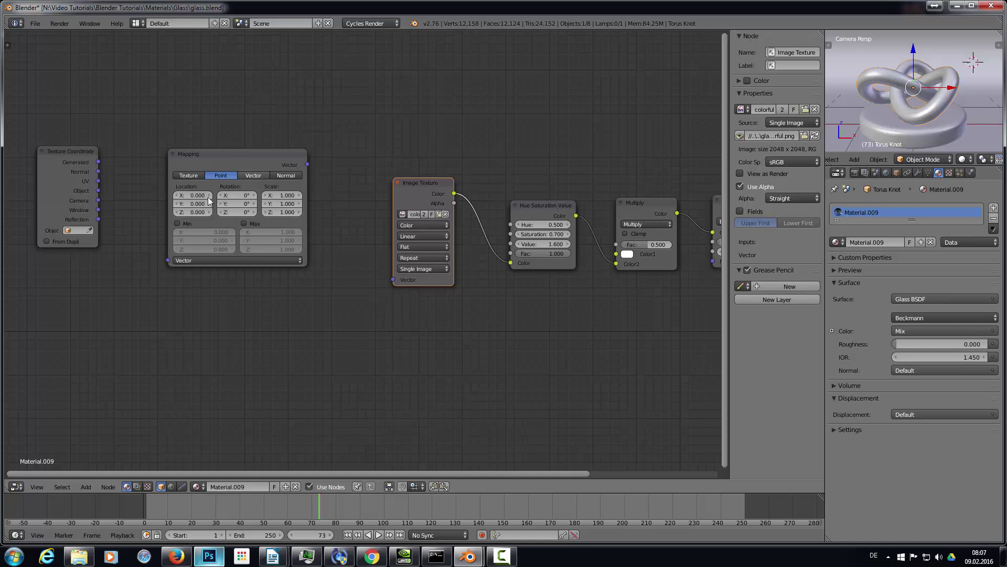
{"action": "mouse_move", "coordinate": [98, 162]}
{"action": "left_mouse_down"}
{"action": "mouse_move", "coordinate": [130, 214]}
{"action": "mouse_move", "coordinate": [86, 168]}
{"action": "mouse_move", "coordinate": [168, 261]}
{"action": "left_mouse_up"}
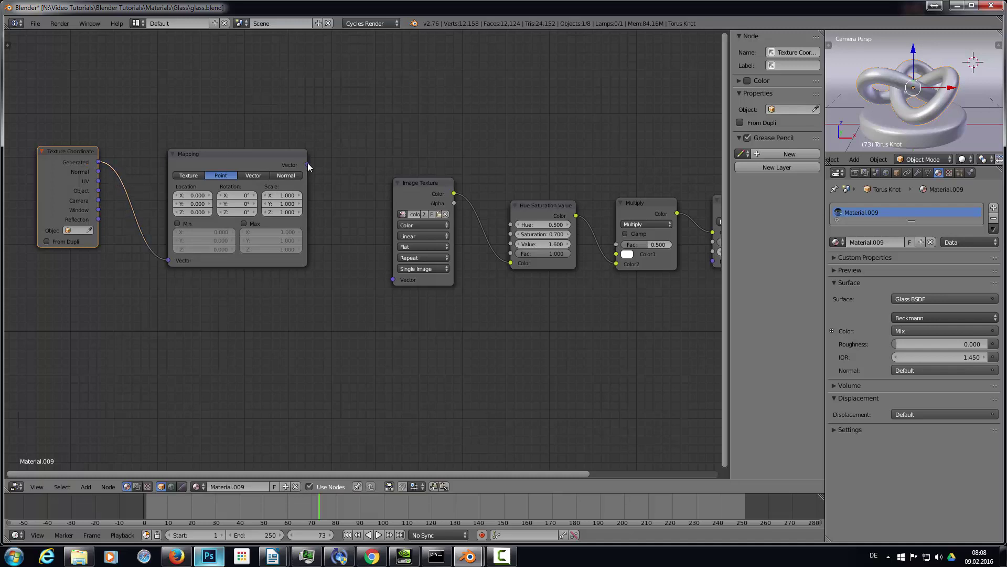
{"action": "left_click_drag", "start_coordinate": [308, 163], "coordinate": [340, 243]}
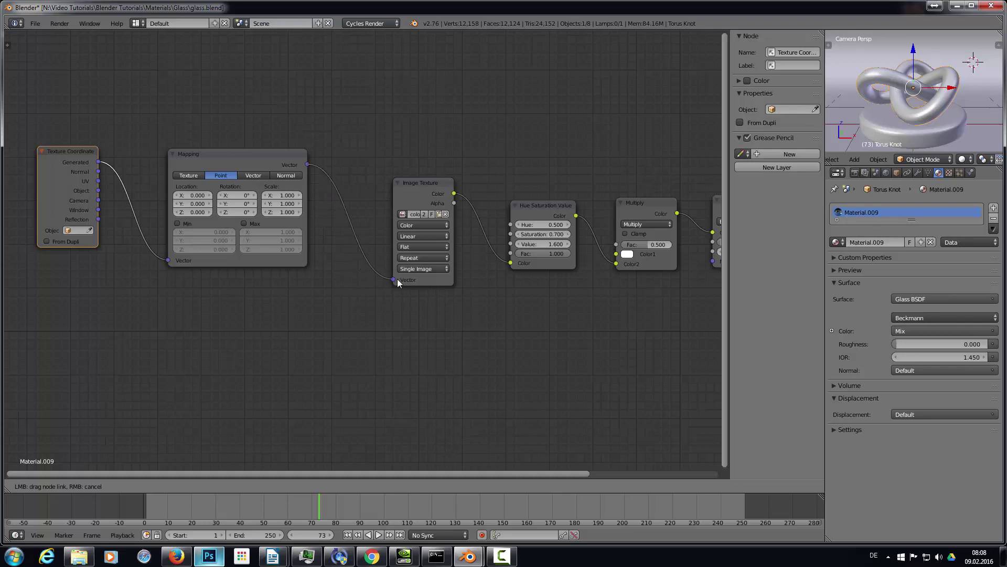
{"action": "left_click_drag", "start_coordinate": [398, 279], "coordinate": [398, 279]}
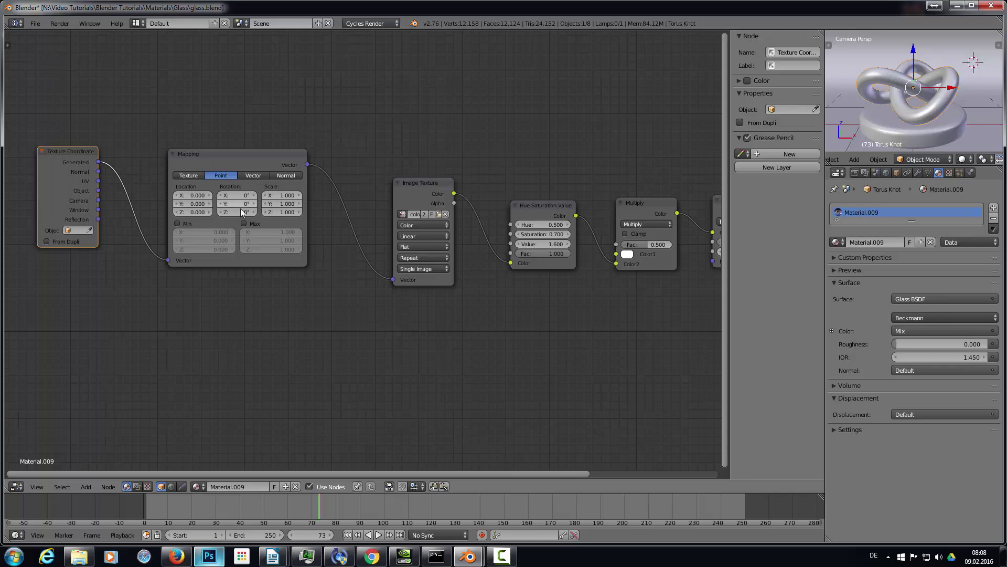
{"action": "left_click", "coordinate": [225, 213]}
{"action": "type", "text": "60"}
Confirm a 60° Mapping Z rotation and render the scene with F12.
{"action": "key", "text": "Return"}
{"action": "mouse_move", "coordinate": [235, 213]}
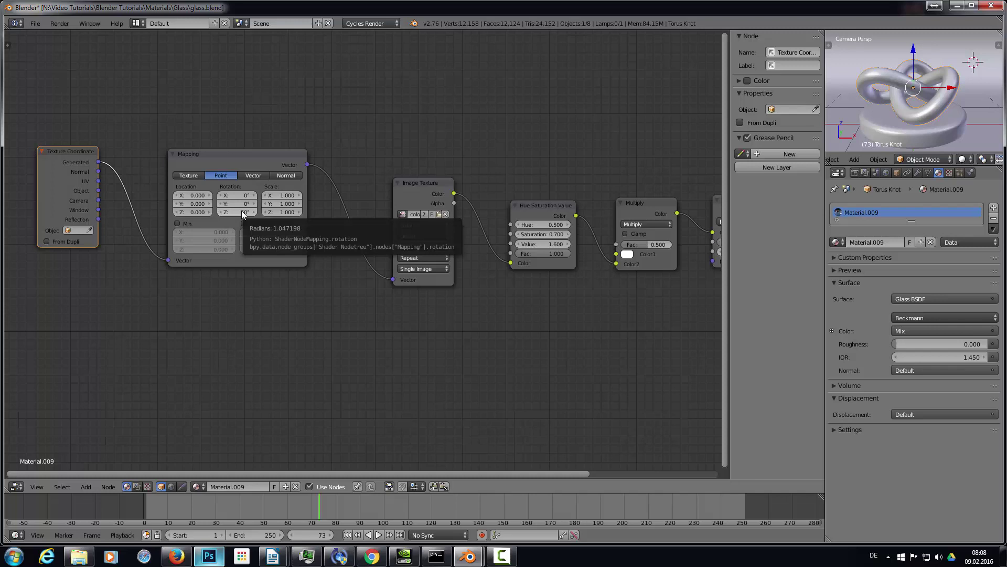
{"action": "key", "text": "F12"}
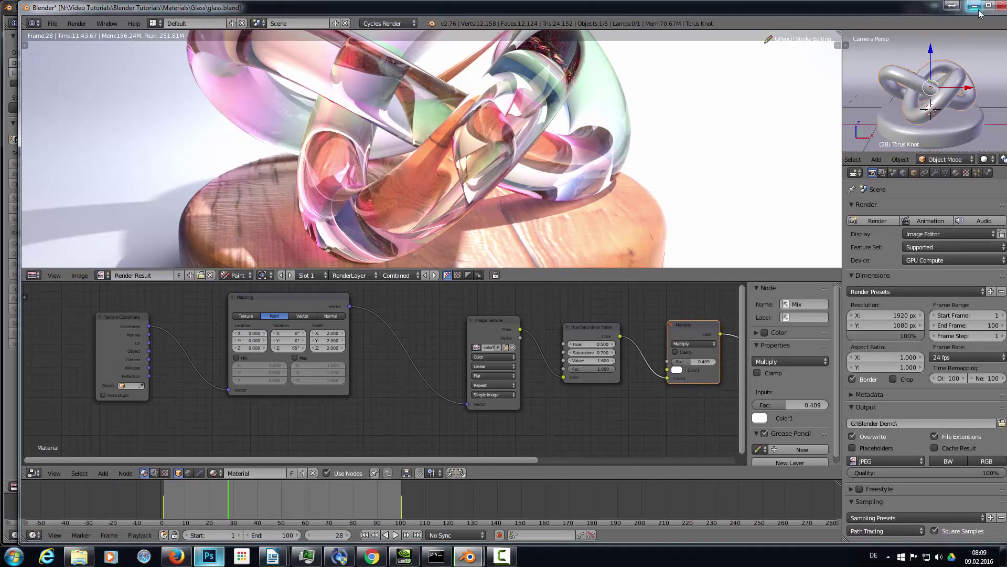
Maximize the Blender window and enlarge the image editor showing the glass torus knot render.
{"action": "left_click", "coordinate": [974, 6]}
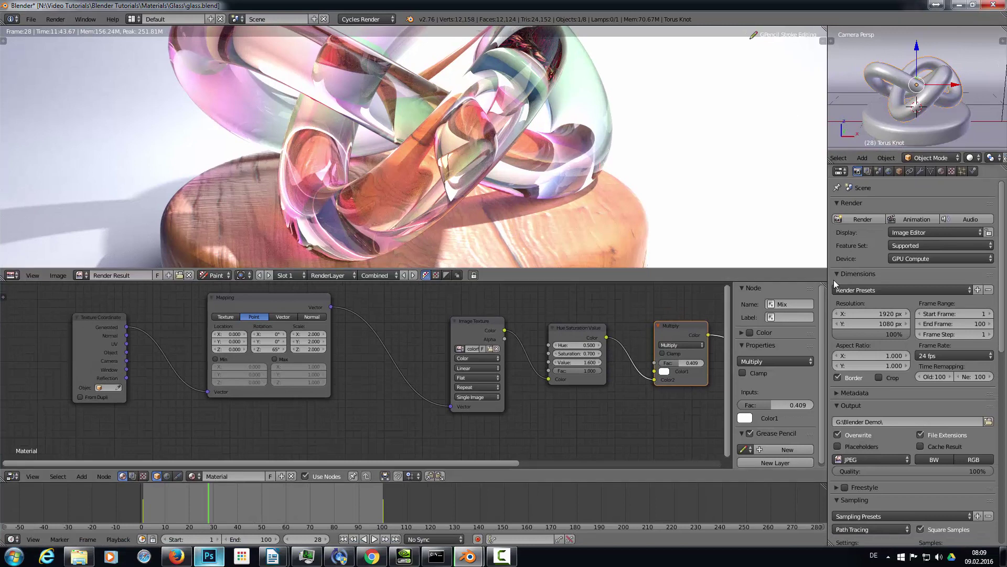
{"action": "key", "text": "ctrl+space"}
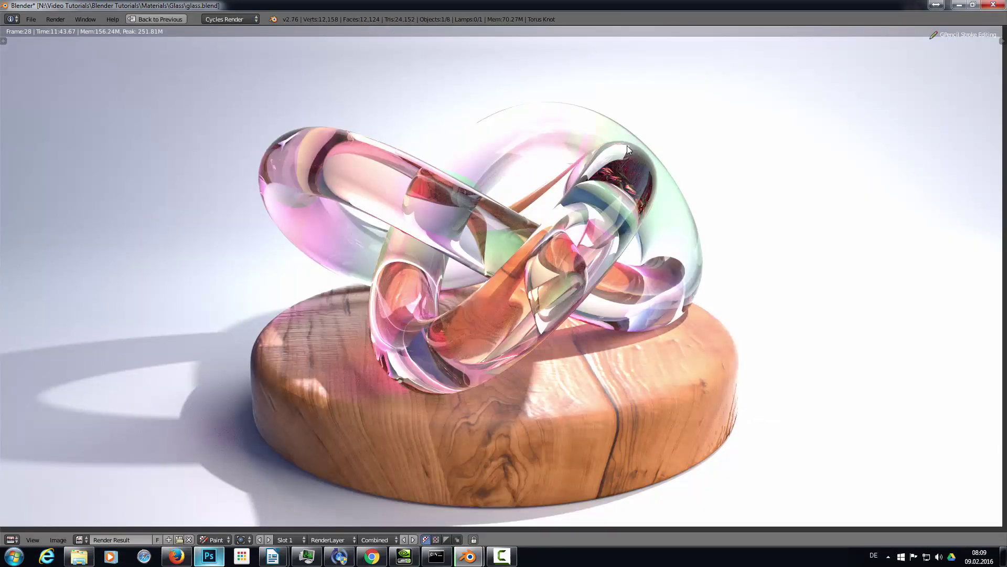